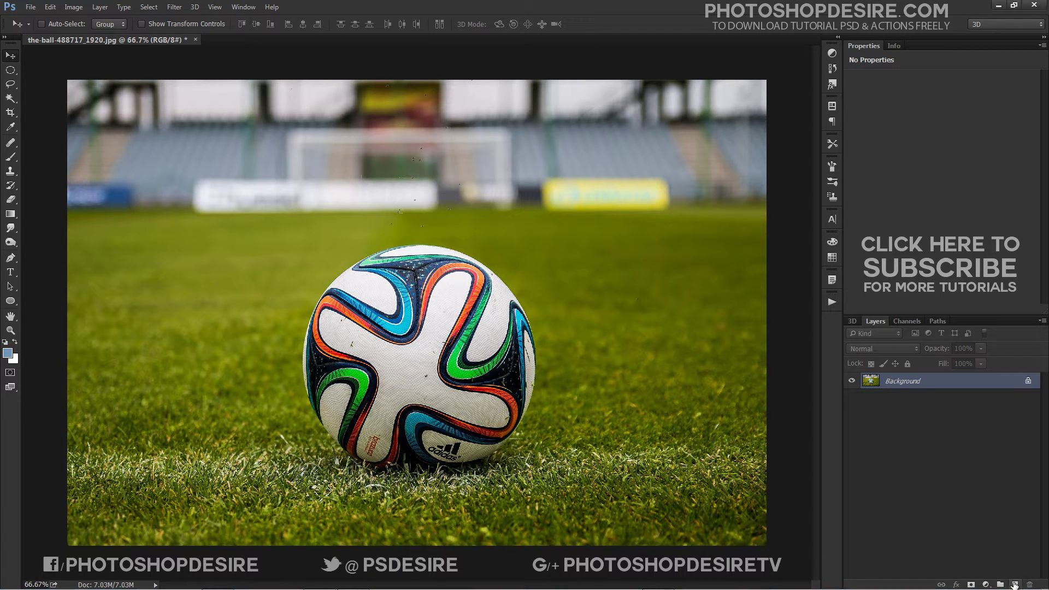
- Add a new empty layer and set the Ellipse Tool to Path mode
left_click(1013, 584)
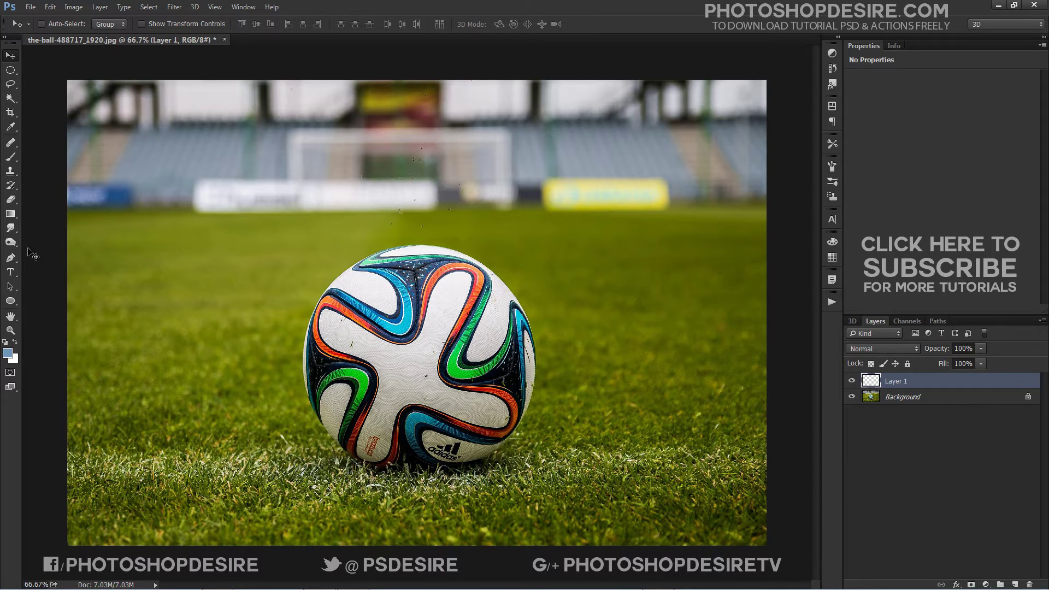
left_click(10, 300)
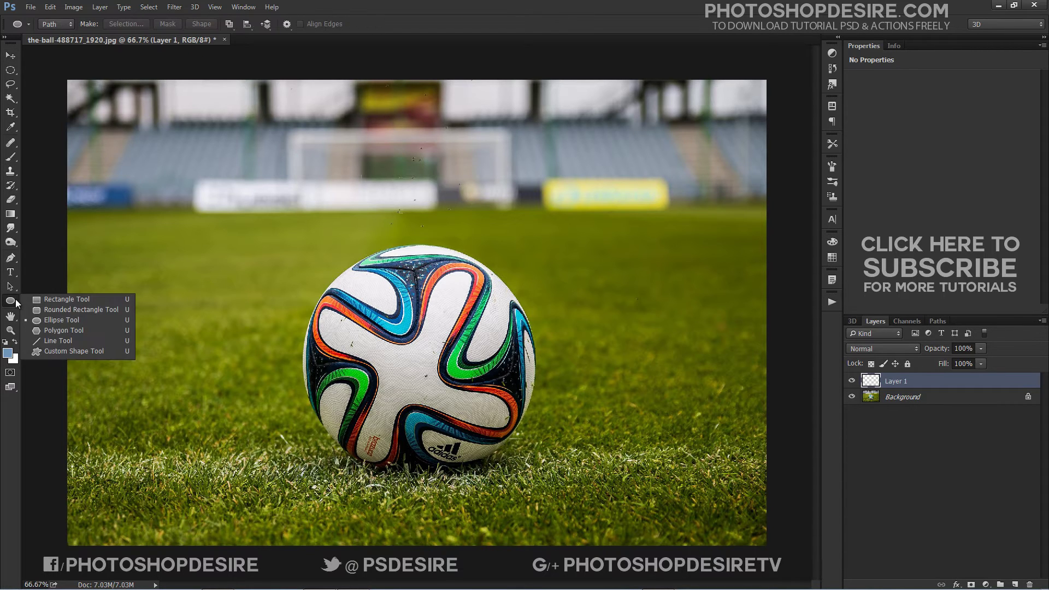
left_click(44, 319)
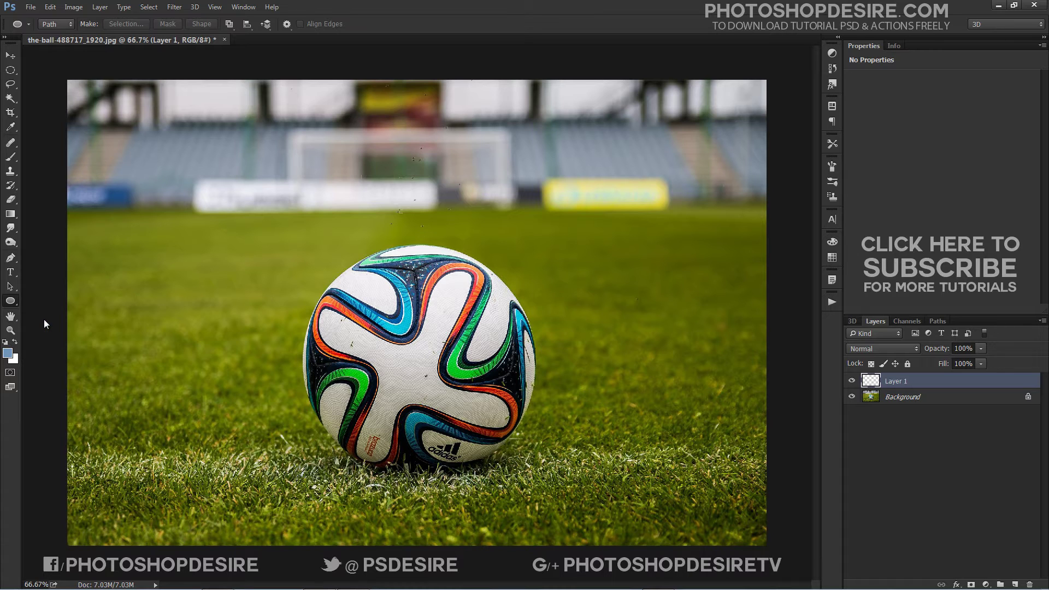
left_click(57, 25)
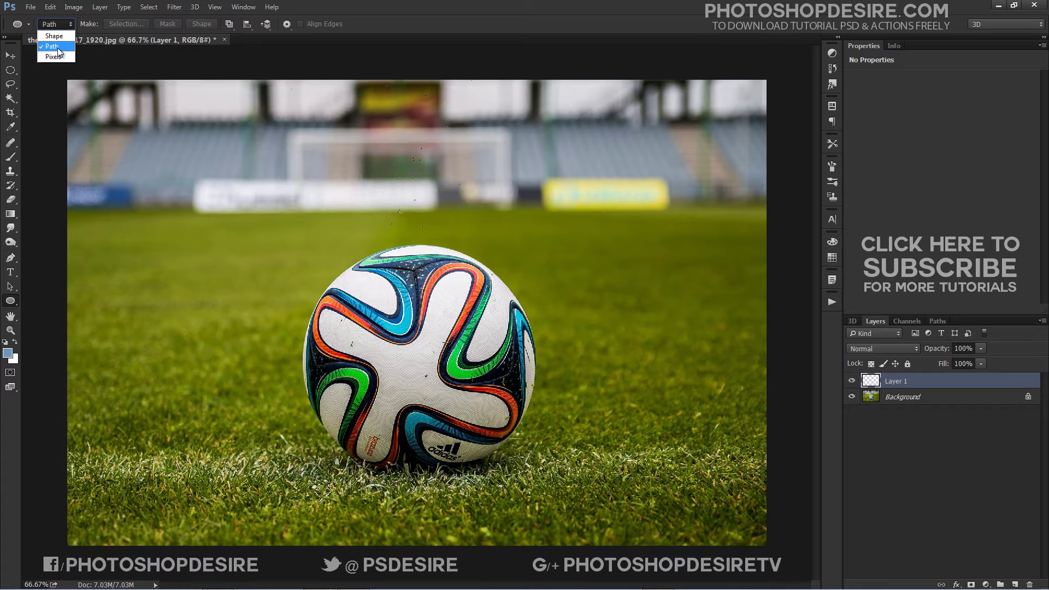
left_click(58, 48)
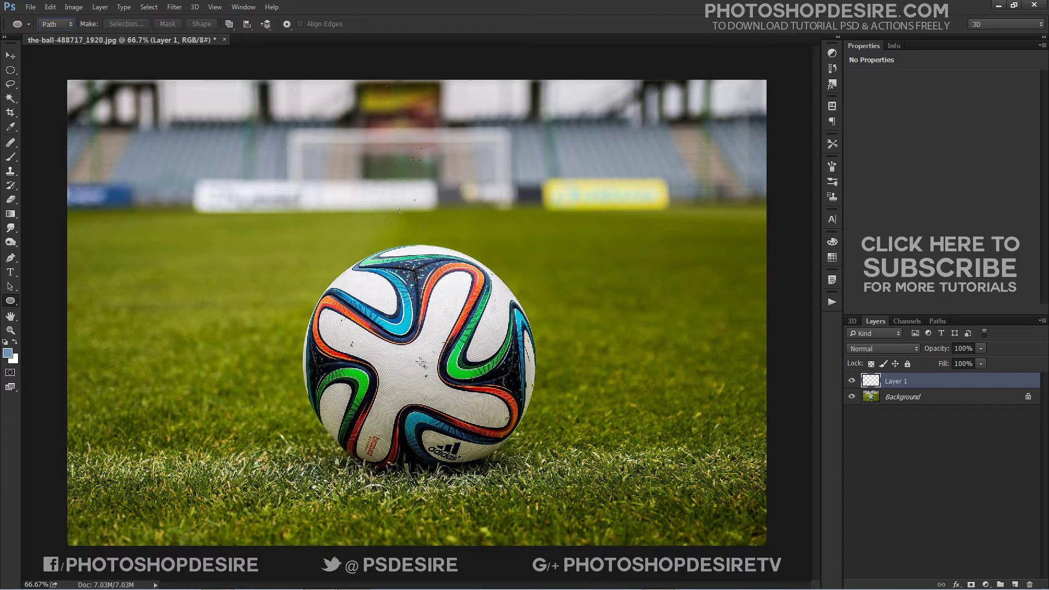
- Draw a 674 × 674 px circular path around the soccer ball, positioned at X 630, Y 434
left_click_drag(421, 362, 662, 242)
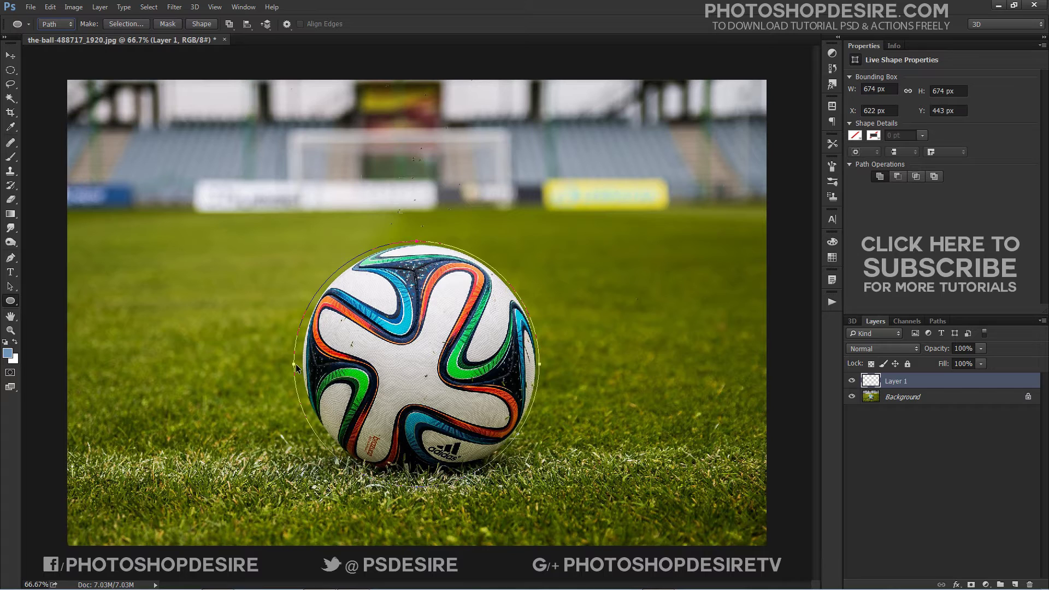
left_click_drag(294, 366, 296, 360)
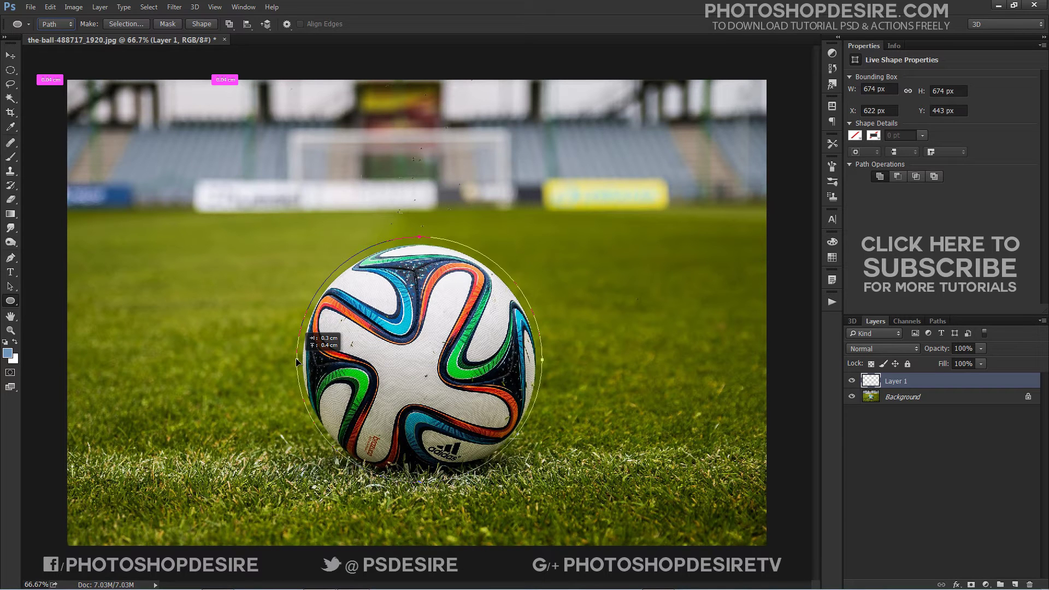
left_click_drag(296, 358, 297, 360)
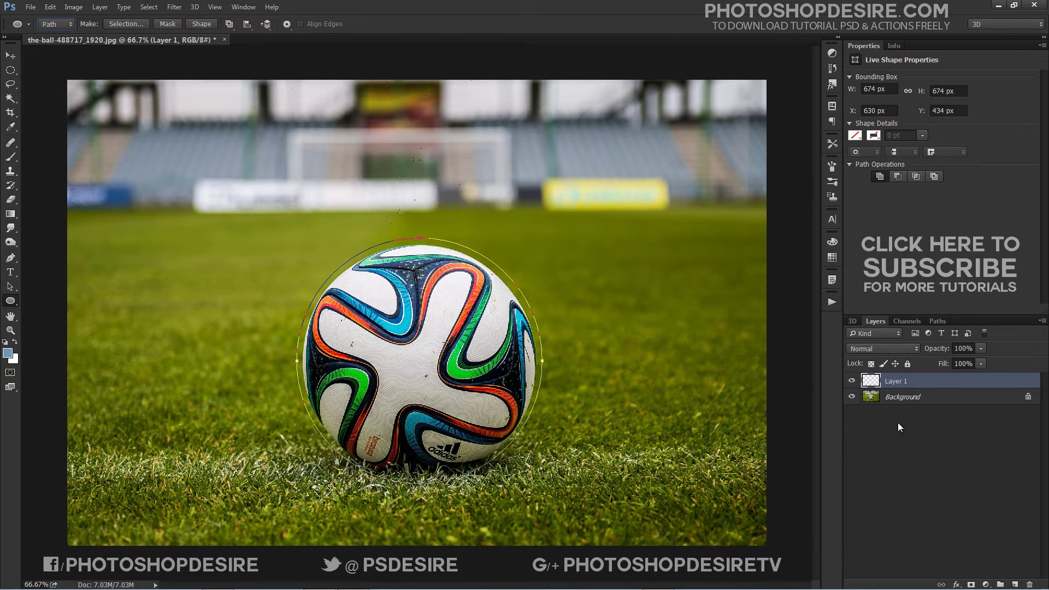
- Start a type layer on the circular path and set the font to Adobe Garamond Pro Bold
left_click(17, 271)
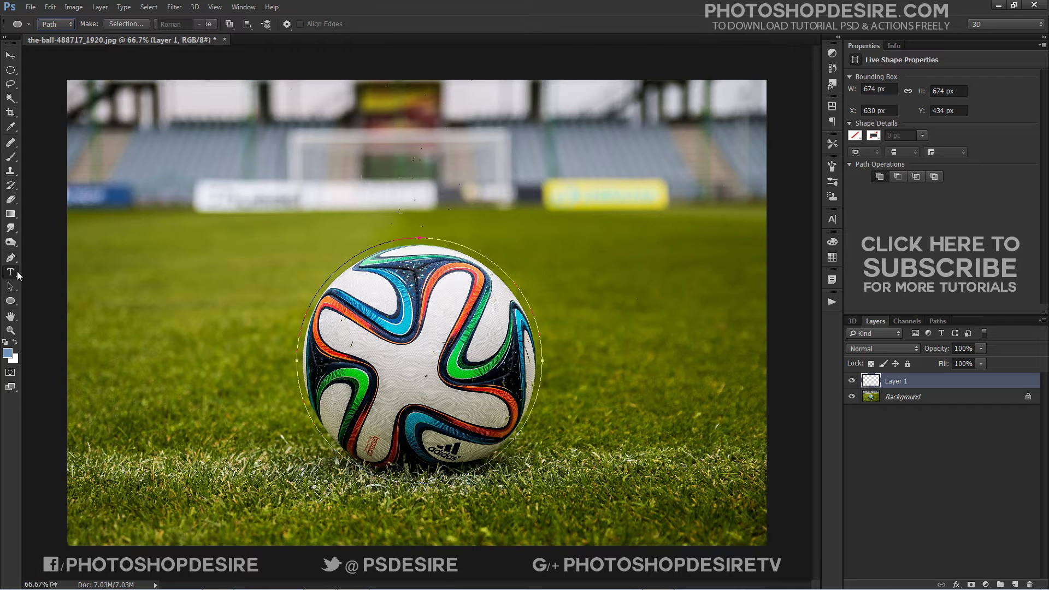
left_click(304, 316)
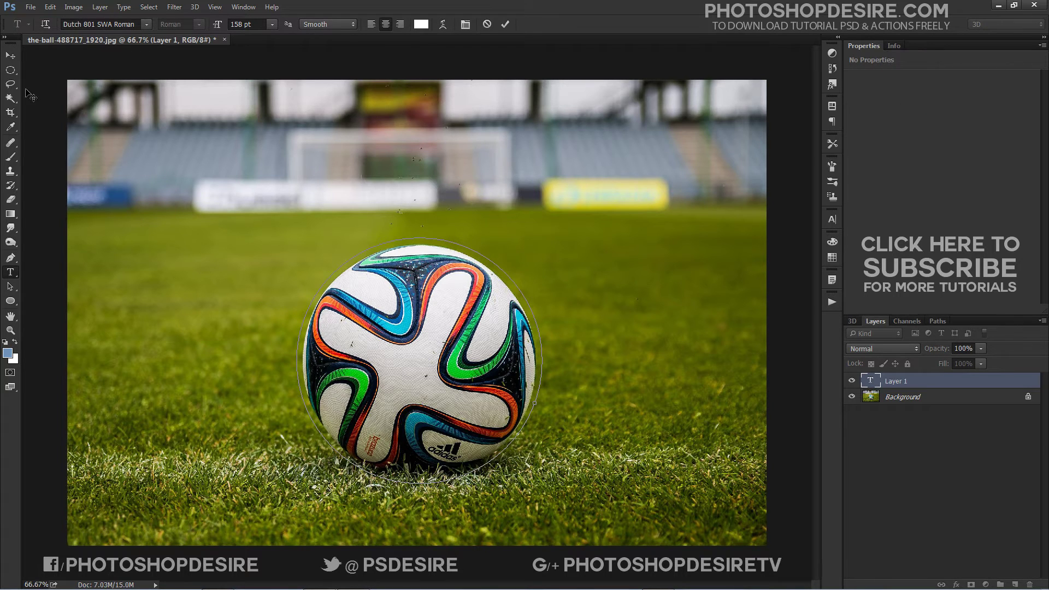
left_click(146, 24)
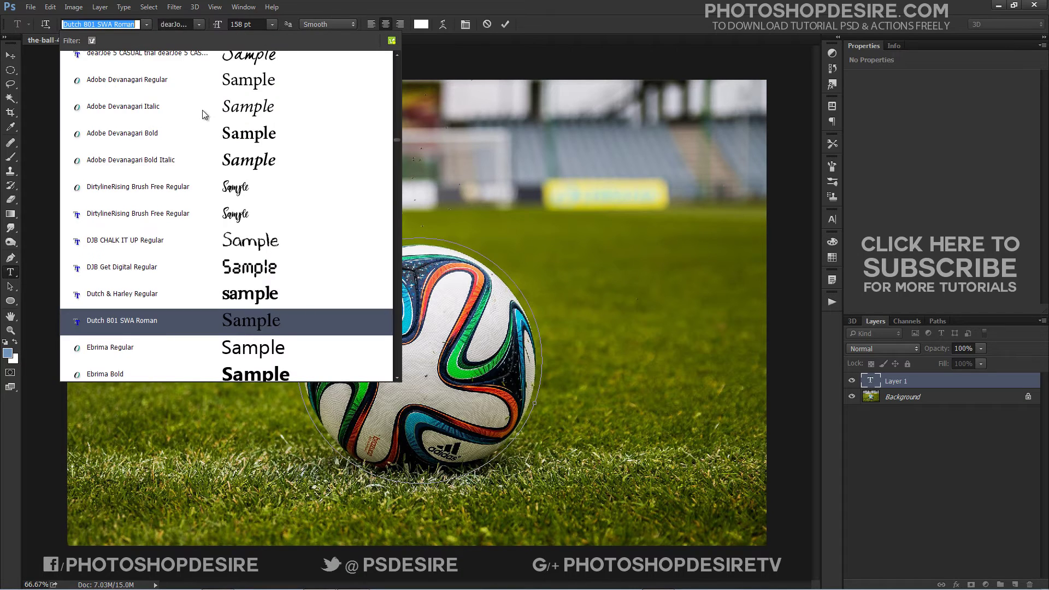
scroll(202, 126, "up", 1)
scroll(197, 164, "down", 4)
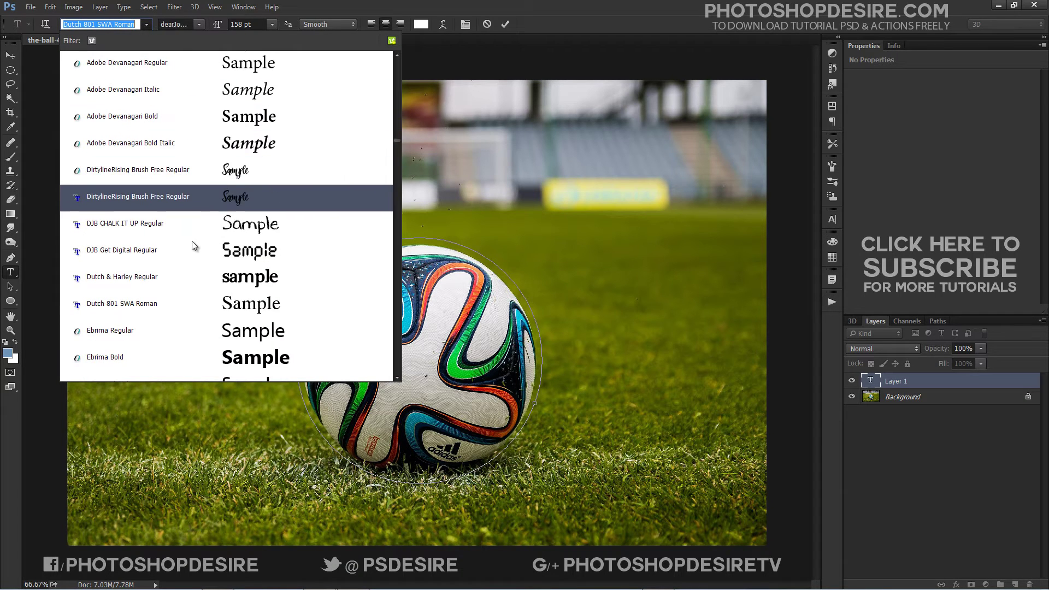
scroll(190, 240, "down", 4)
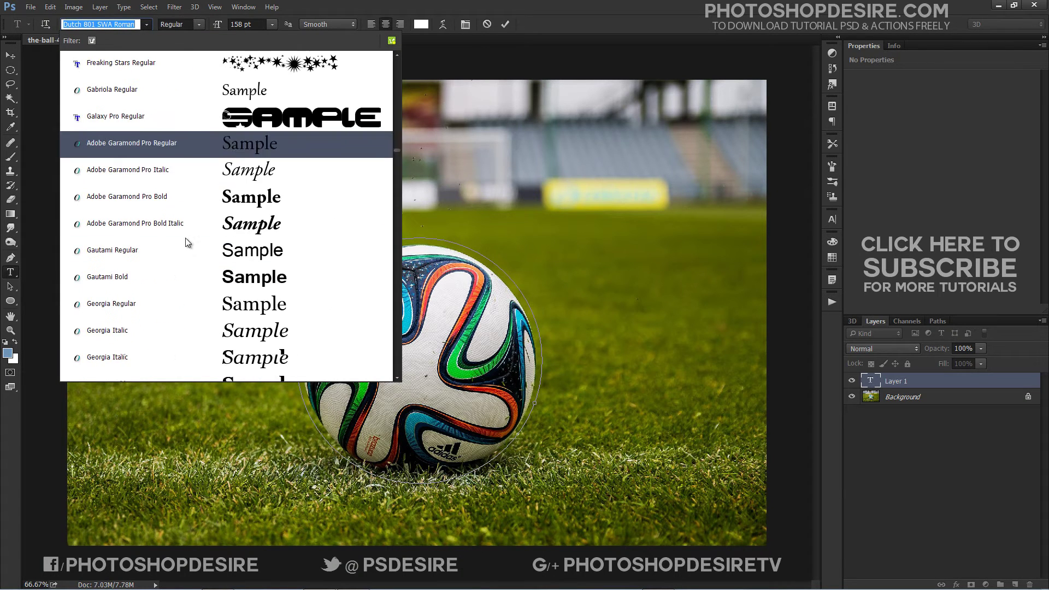
left_click(179, 204)
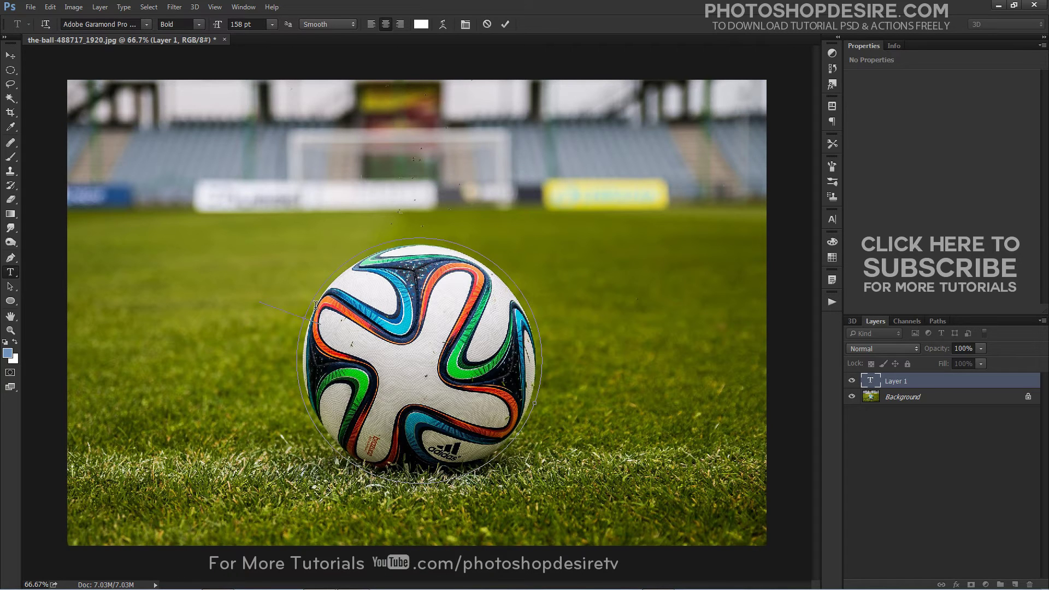
- Type 'Rio Olympics' along the circular path starting at its left side, then commit it
left_click(316, 304)
type("Ri")
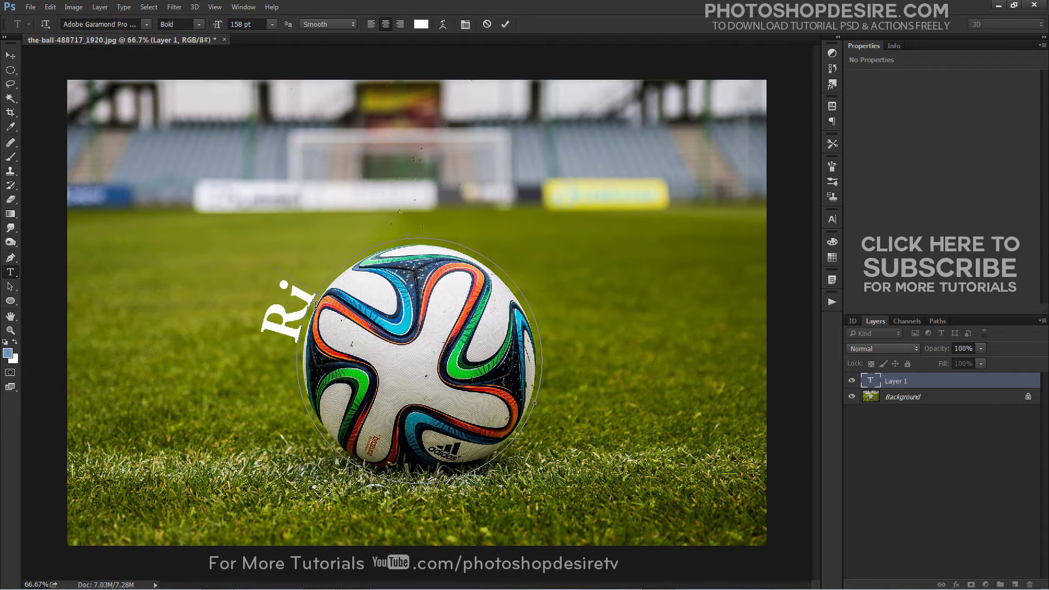
type("o O")
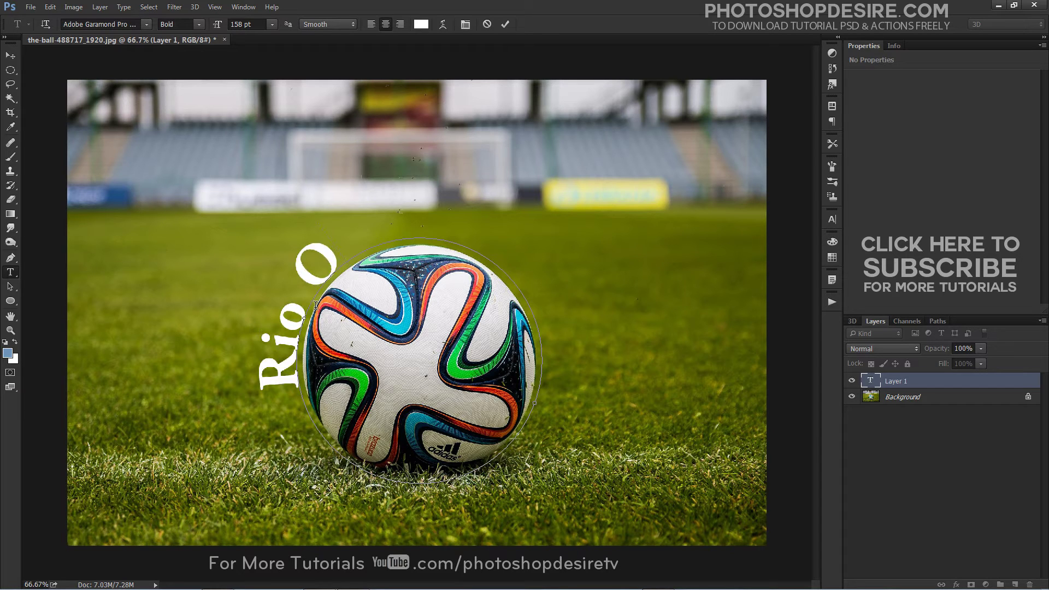
type("ly")
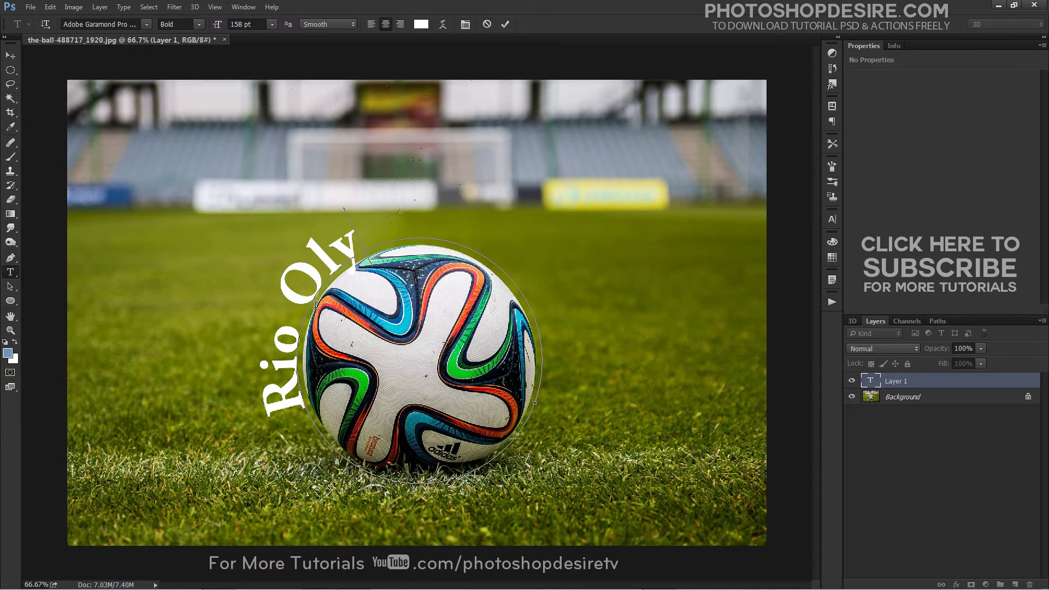
type("mpics")
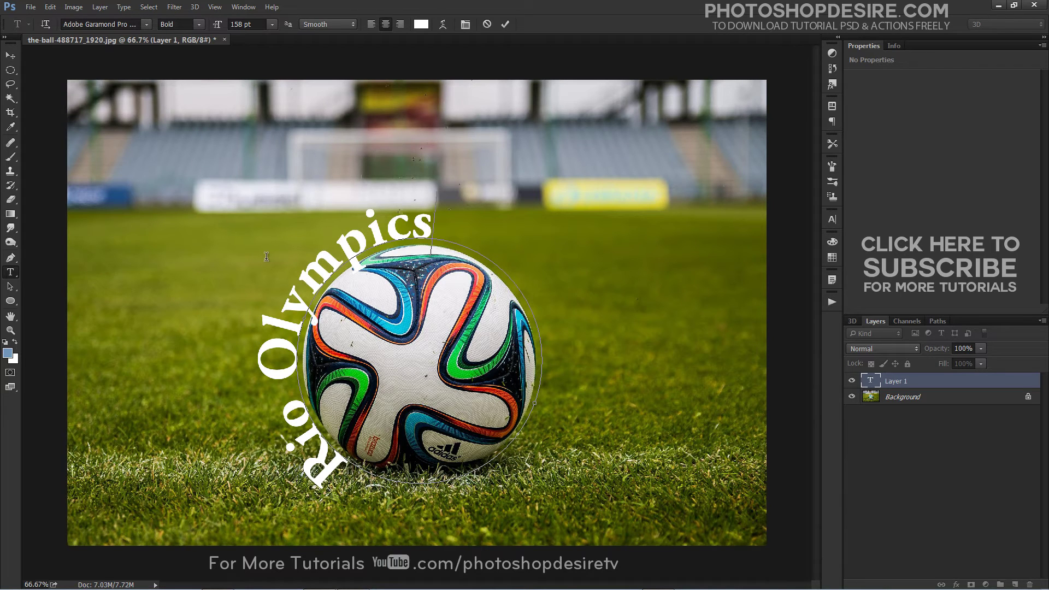
left_click(11, 55)
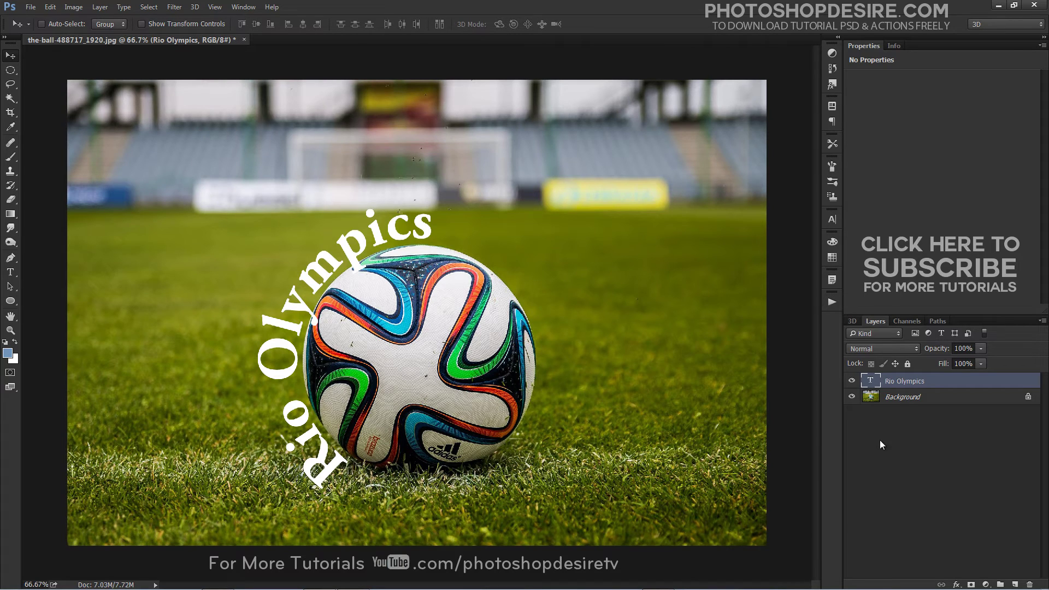
- Turn on All Caps for the Rio Olympics text in the Character panel
double_click(870, 381)
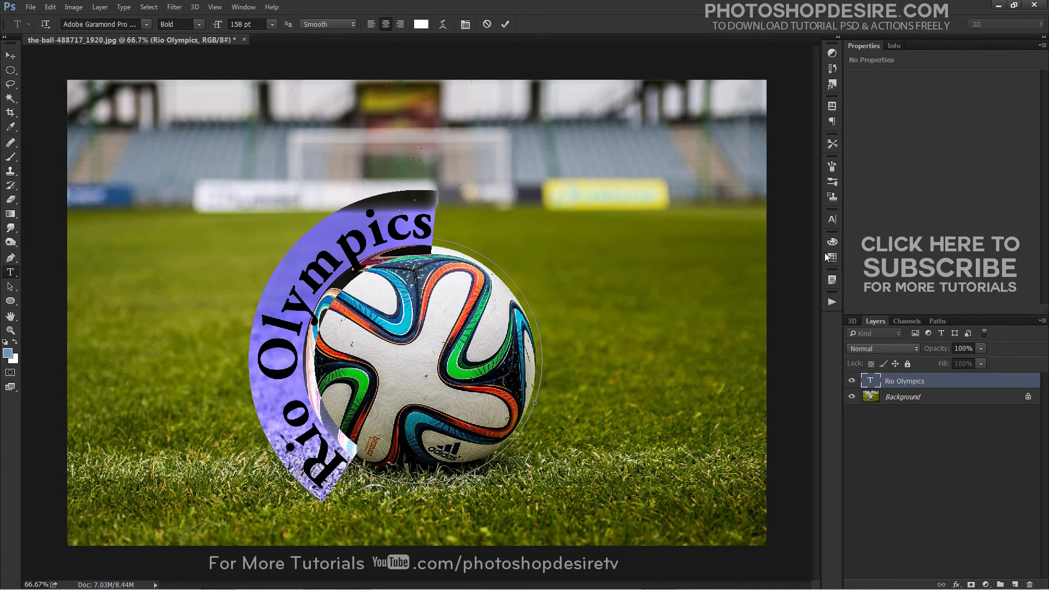
left_click(831, 221)
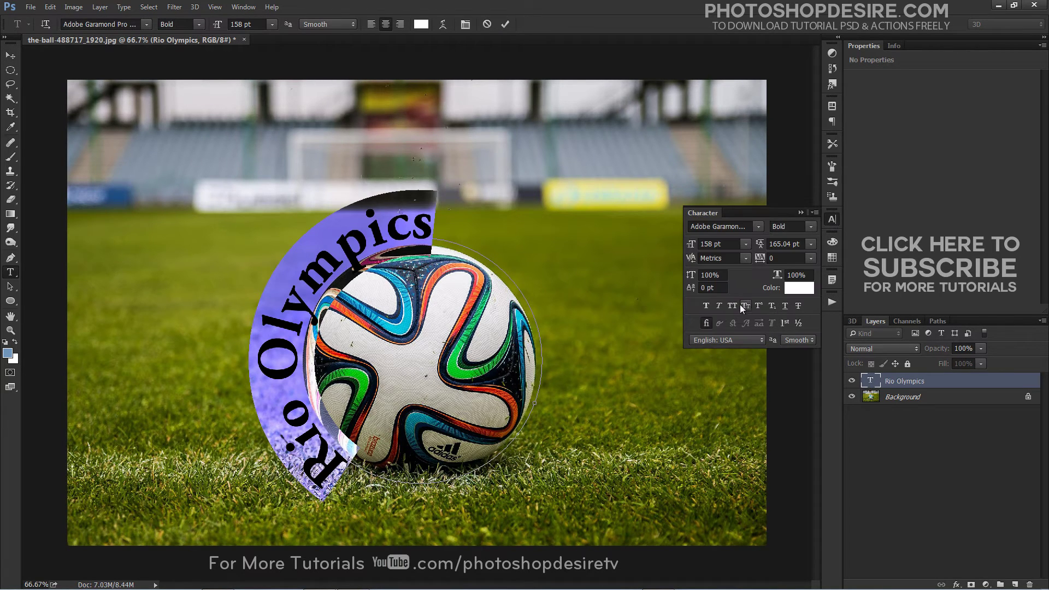
left_click(732, 305)
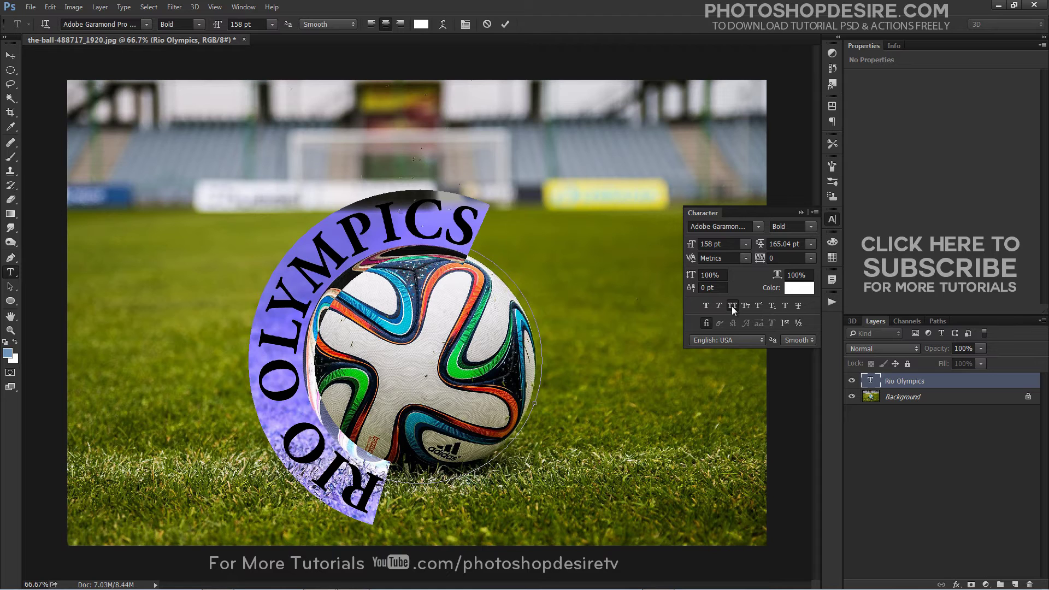
left_click(799, 213)
left_click(883, 456)
key("v")
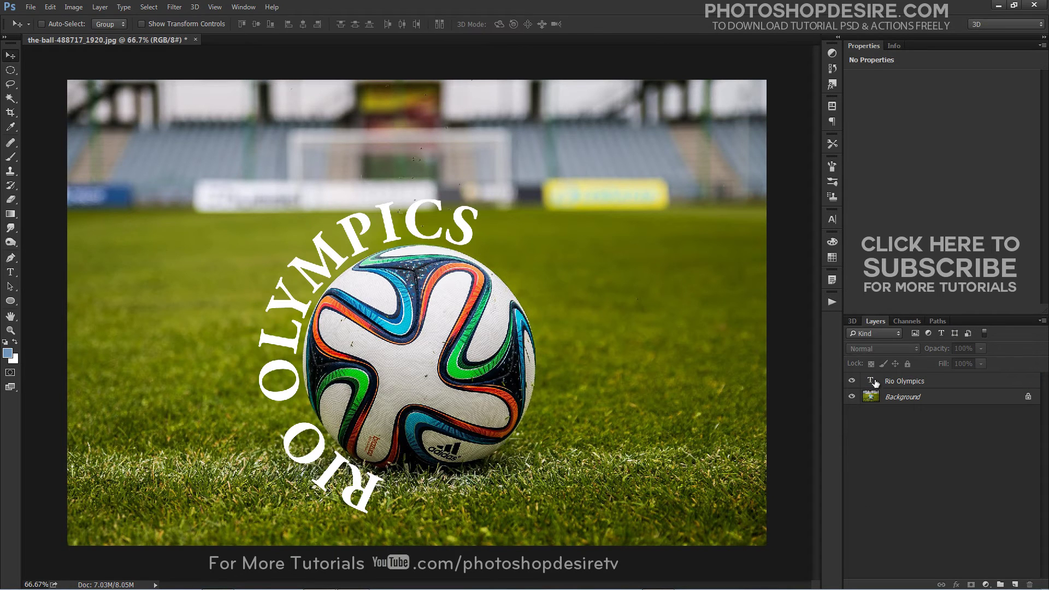
double_click(871, 380)
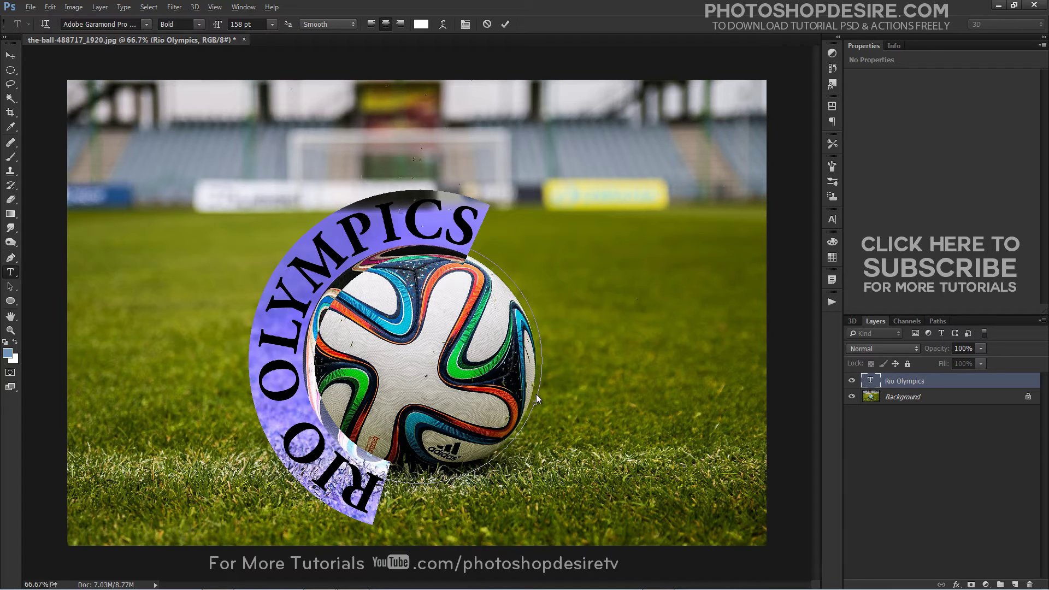
- Slide the text around the circle and flip it outside so it arches over the ball
left_click(306, 391)
left_click_drag(307, 391, 300, 361)
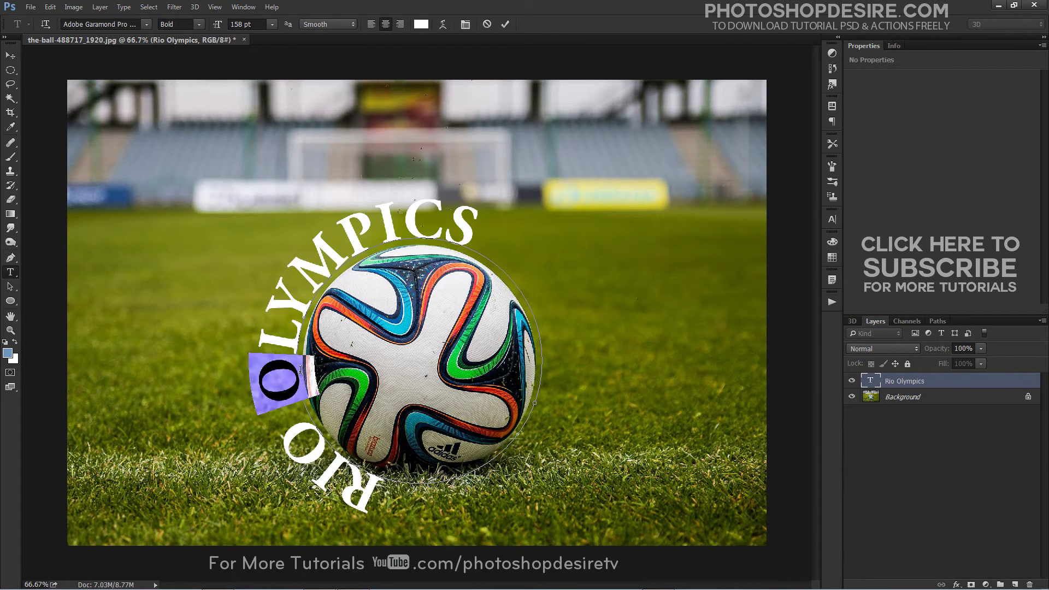
left_click(385, 480)
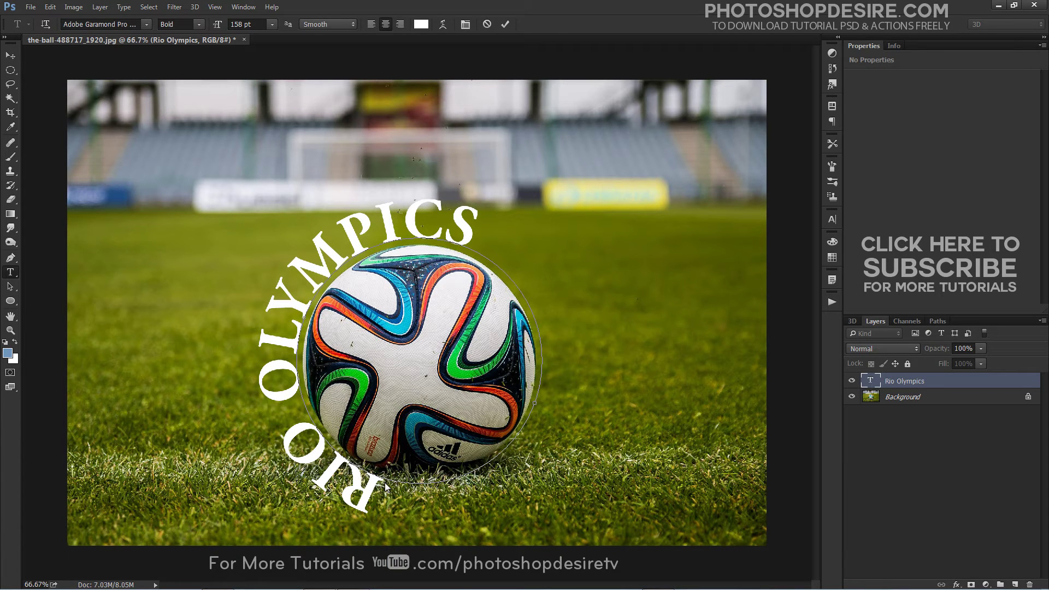
key("ctrl")
key("ctrl")
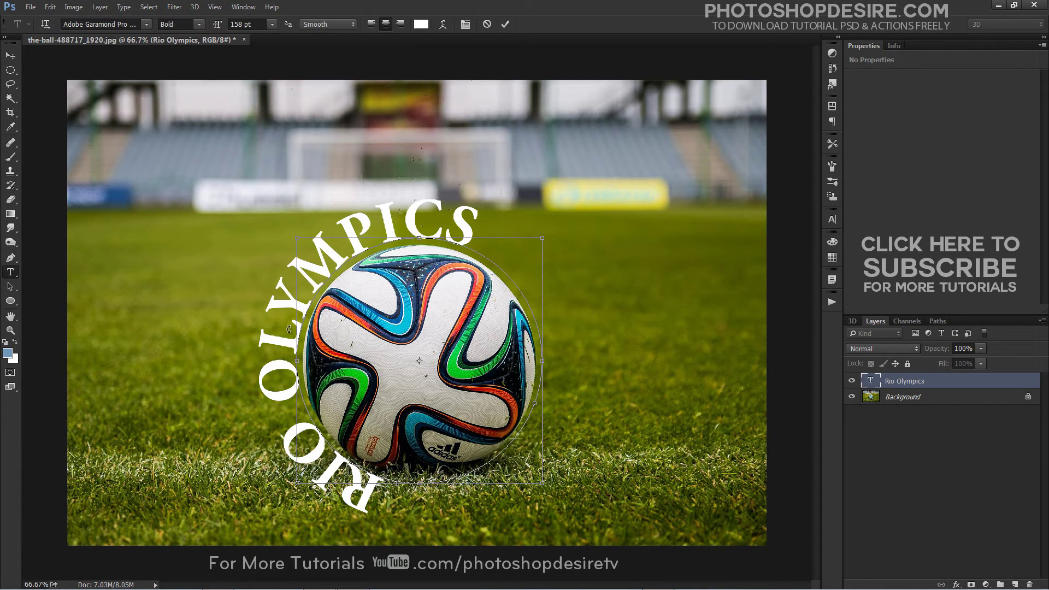
left_click_drag(295, 363, 390, 242)
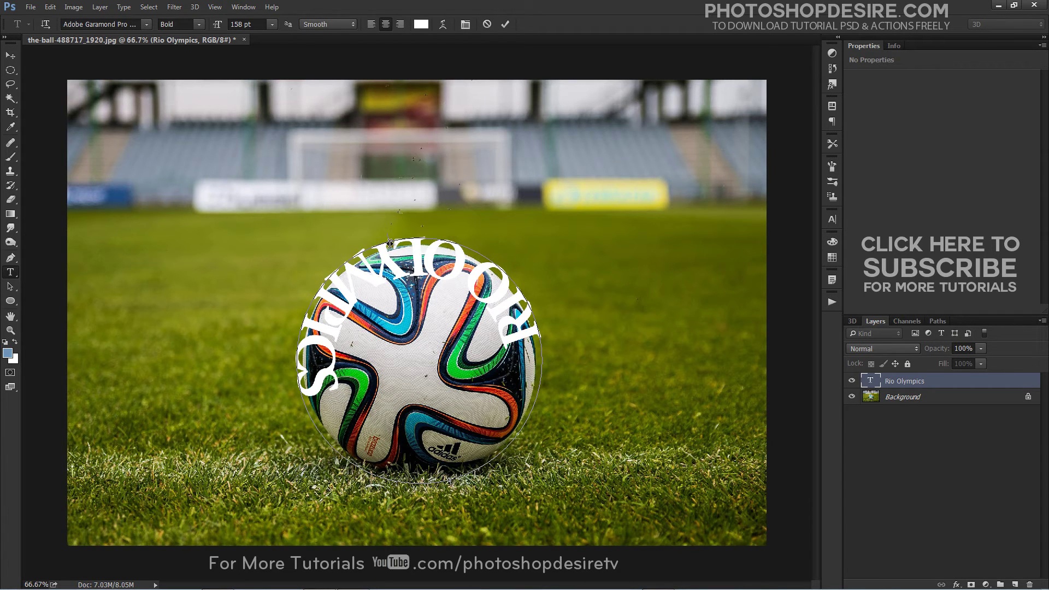
left_click_drag(390, 242, 414, 222)
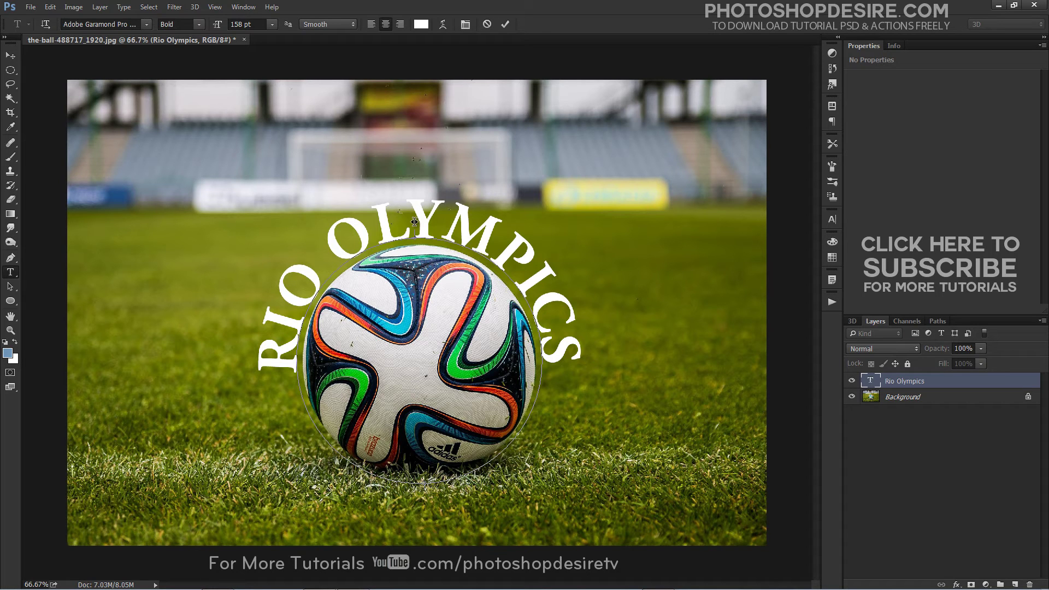
- Commit the text and give the Rio Olympics layer a Drop Shadow with Distance 0
left_click(927, 457)
key("v")
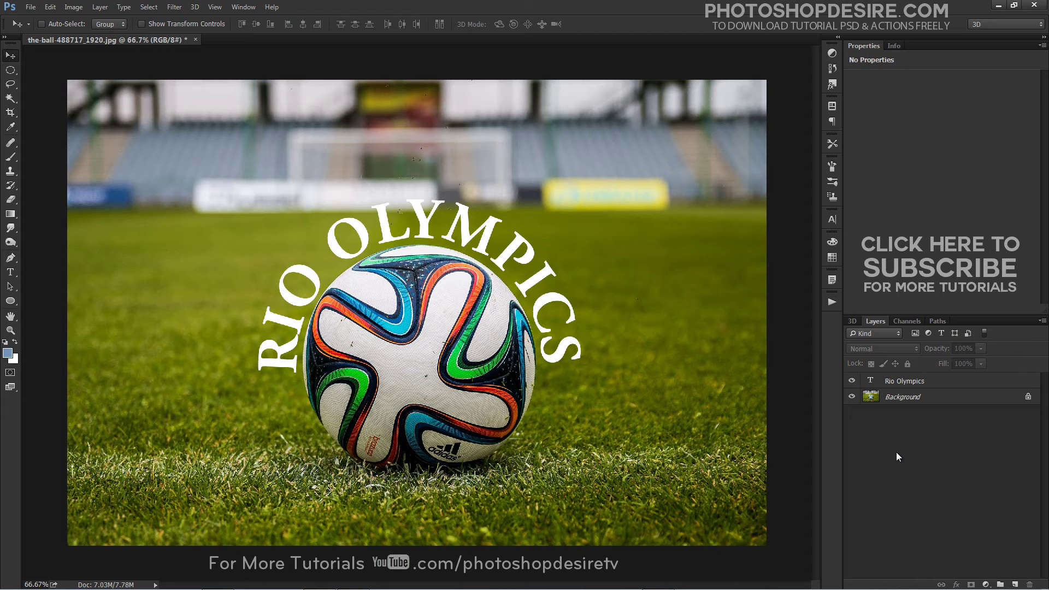
left_click(882, 383)
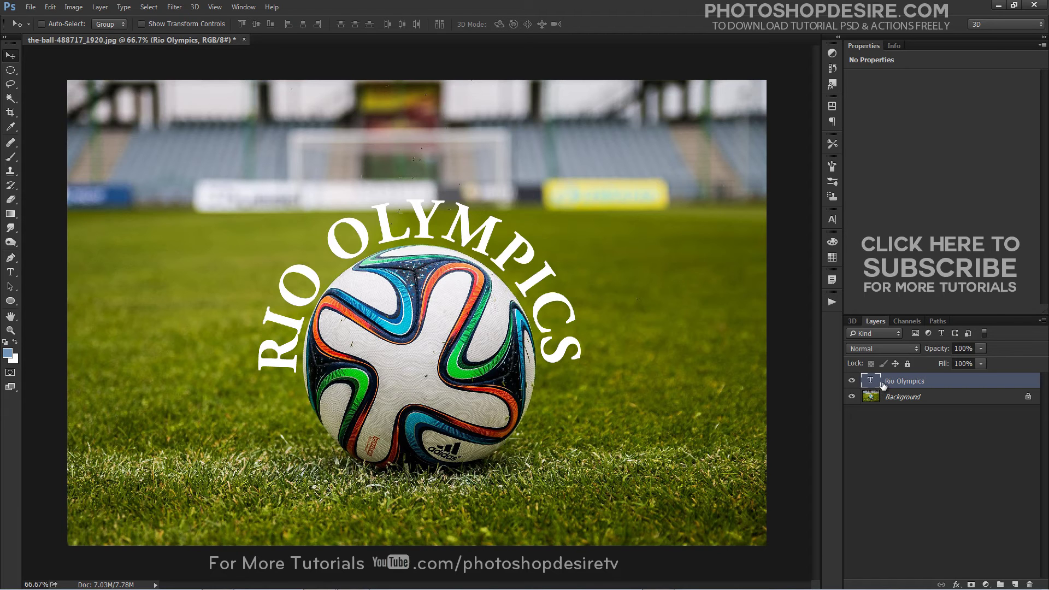
double_click(883, 385)
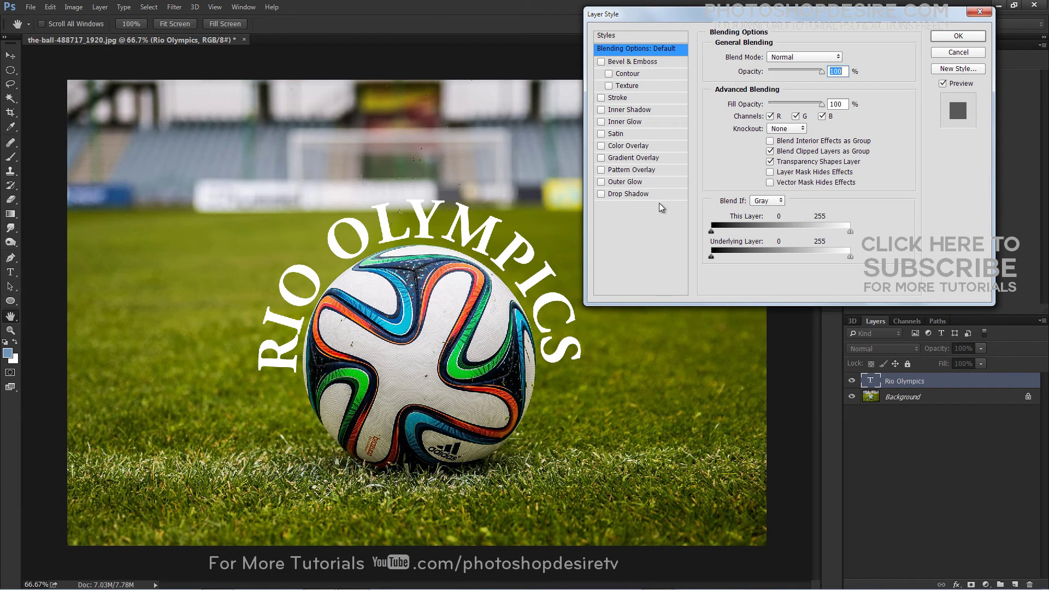
left_click(627, 195)
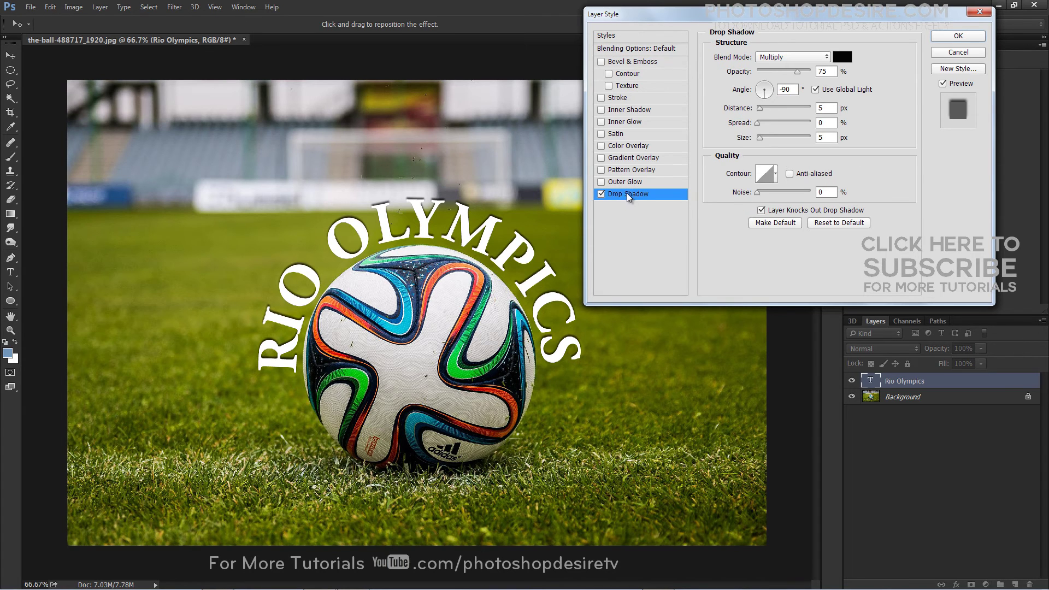
left_click_drag(760, 109, 753, 111)
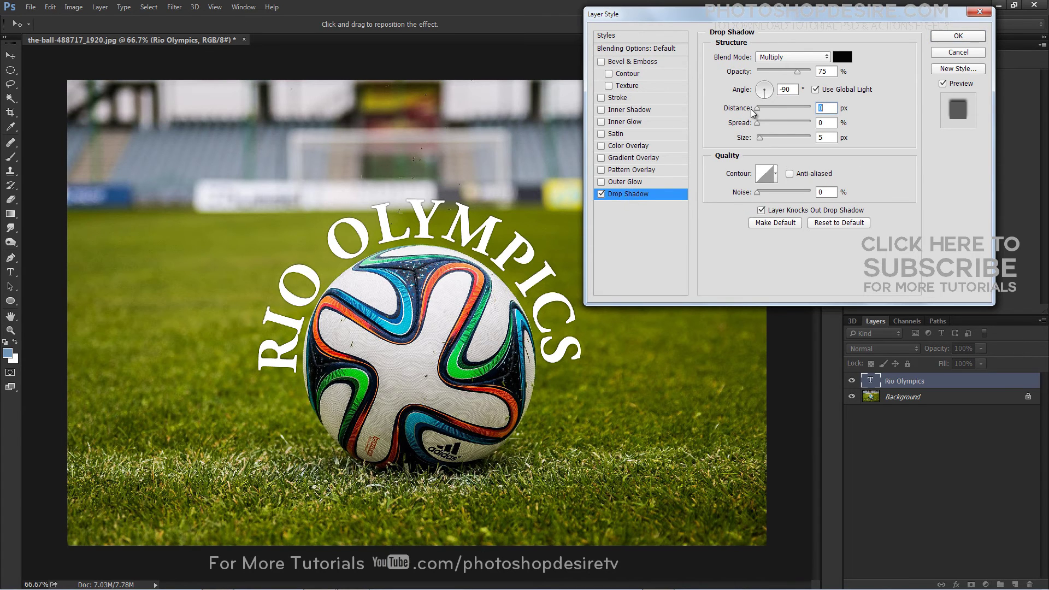
- Add Bevel & Emboss with Depth 1 and Altitude 32, then duplicate the text layer
left_click(622, 65)
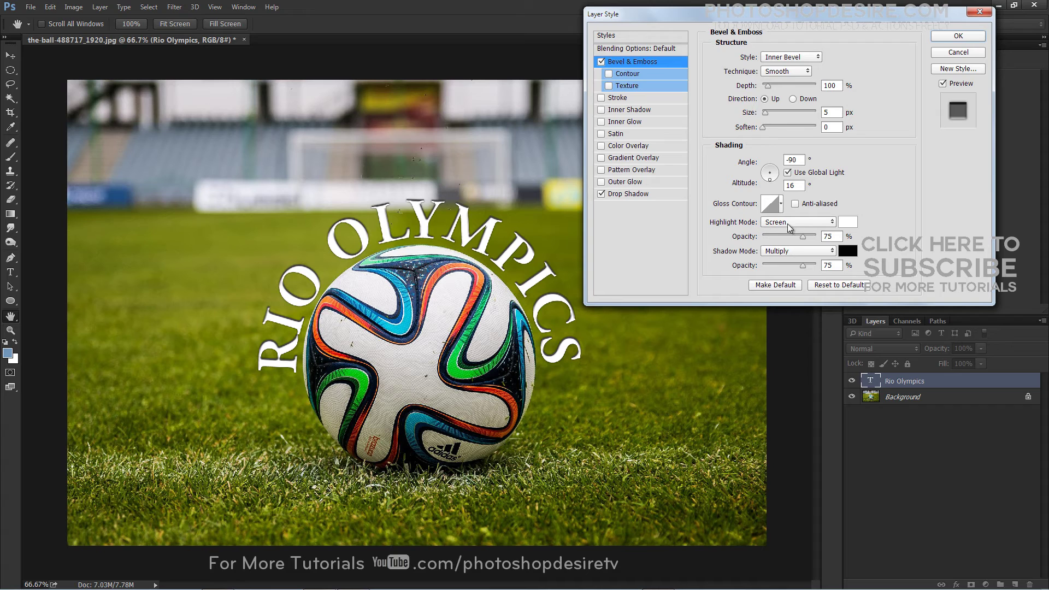
left_click_drag(773, 180, 772, 179)
left_click_drag(767, 86, 764, 92)
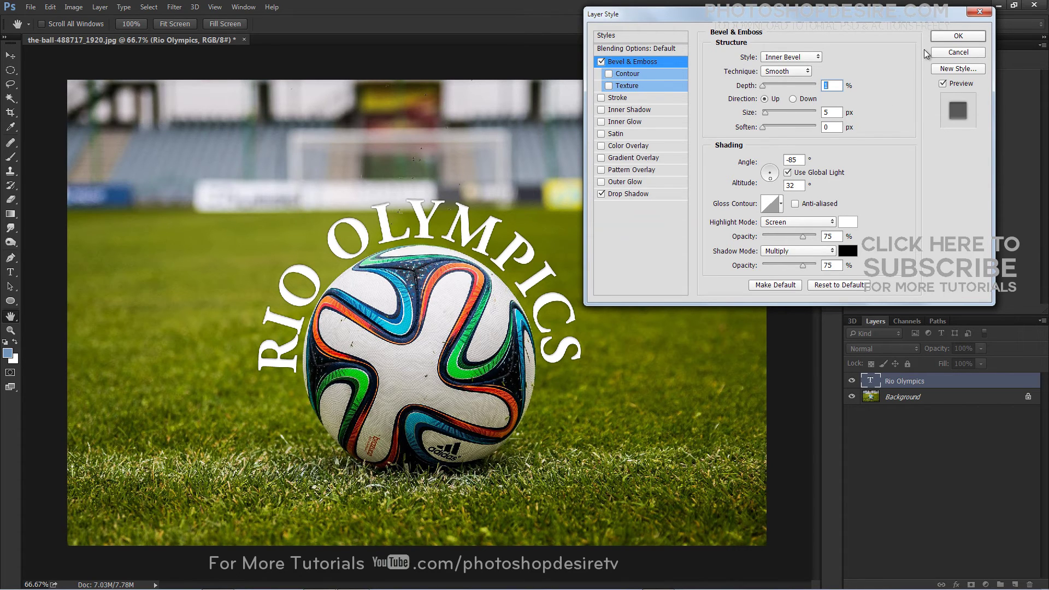
left_click(959, 36)
key("ctrl+j")
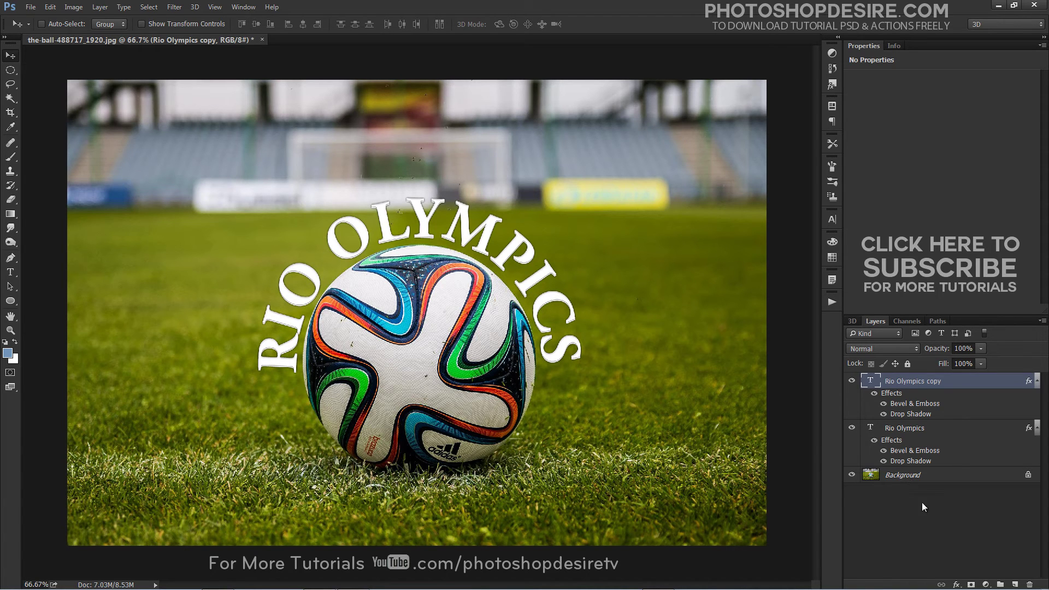
- Change the copy layer's drop shadow to Multiply blend mode at 100% opacity
left_click(885, 415)
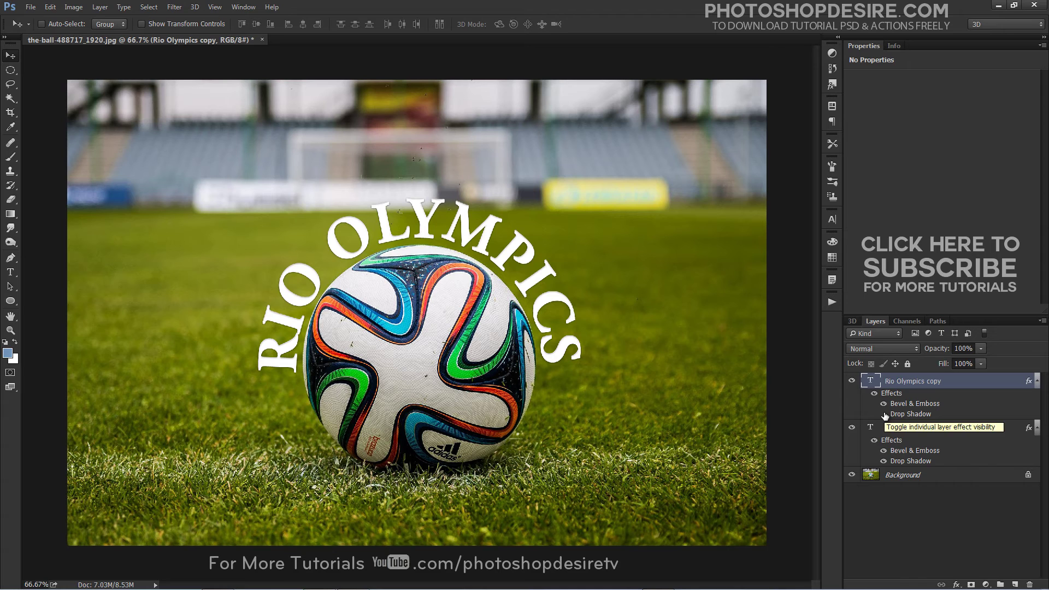
left_click(885, 415)
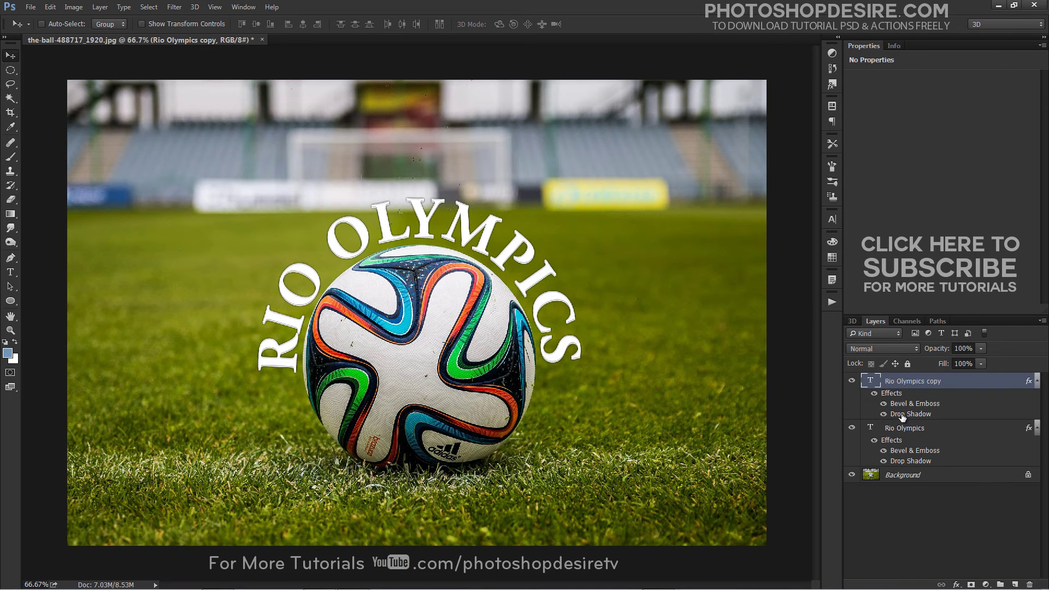
double_click(905, 414)
left_click(792, 57)
left_click(778, 197)
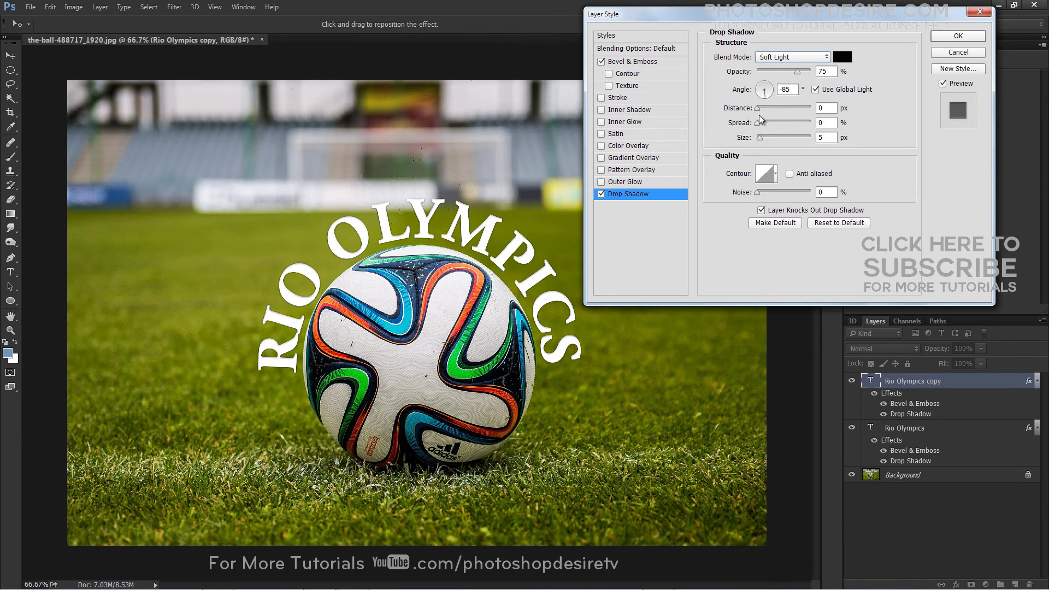
left_click(823, 57)
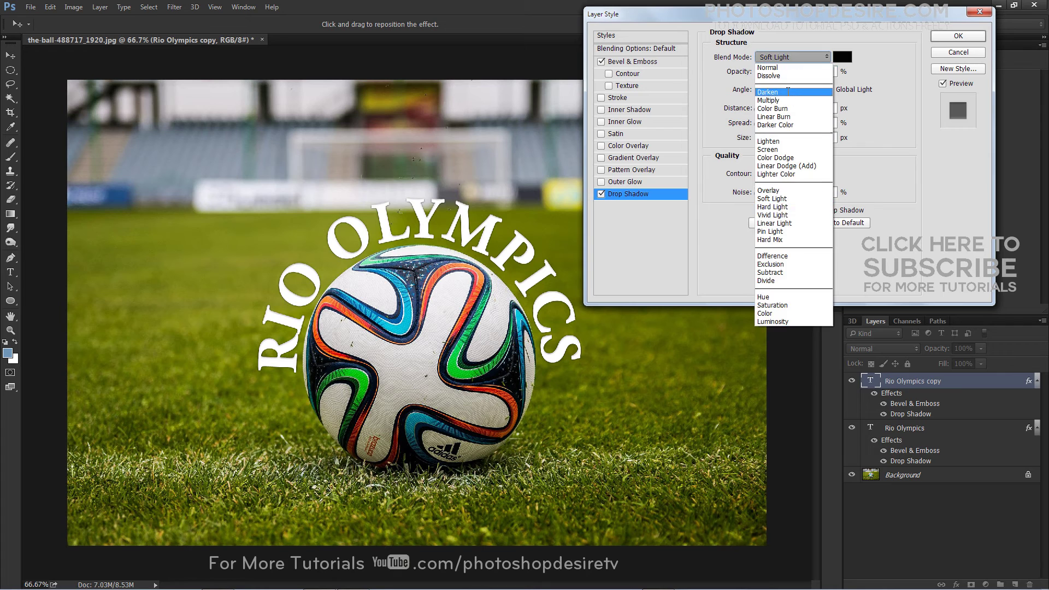
left_click(781, 81)
scroll(775, 60, "down", 1)
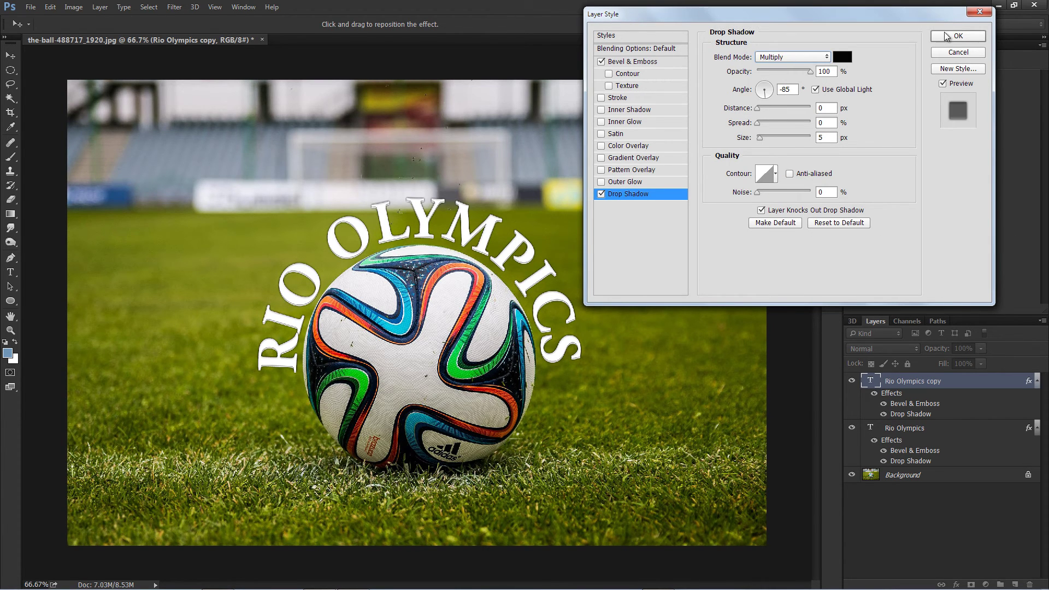
left_click(958, 36)
- Toggle the text layers' visibility repeatedly to compare against the bare photo
left_click(855, 486)
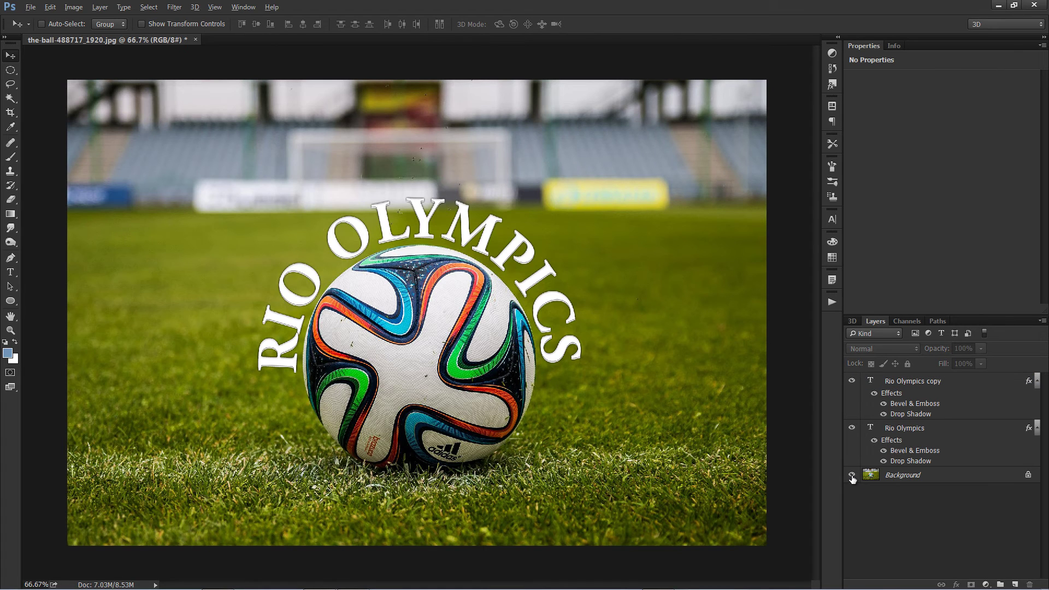
left_click(851, 477, "alt")
left_click(851, 477, "alt")
left_click(852, 478, "alt")
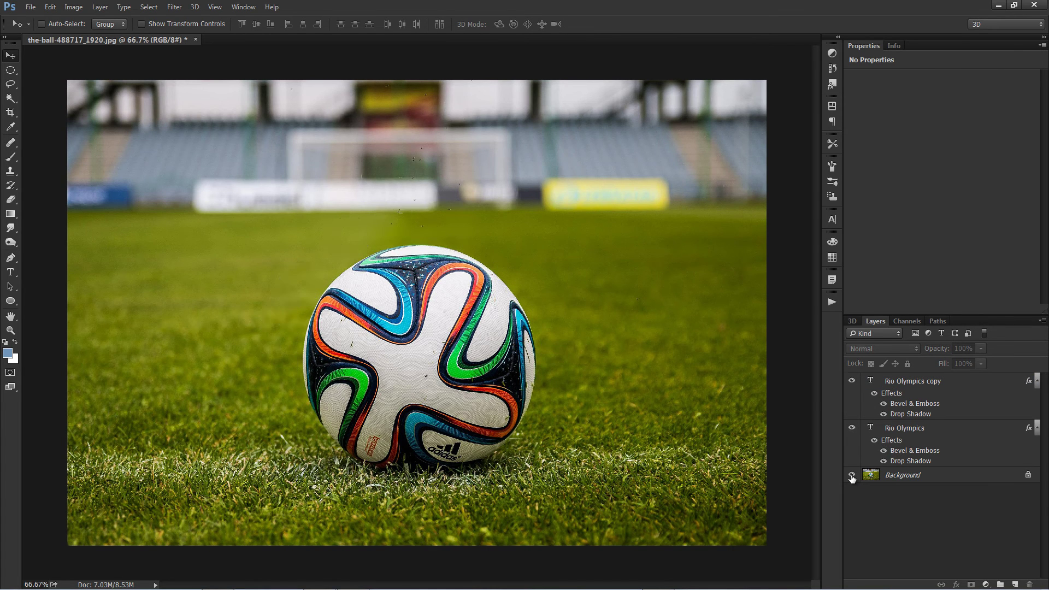
left_click(852, 477, "alt")
left_click(852, 477, "alt")
left_click(852, 477, "alt")
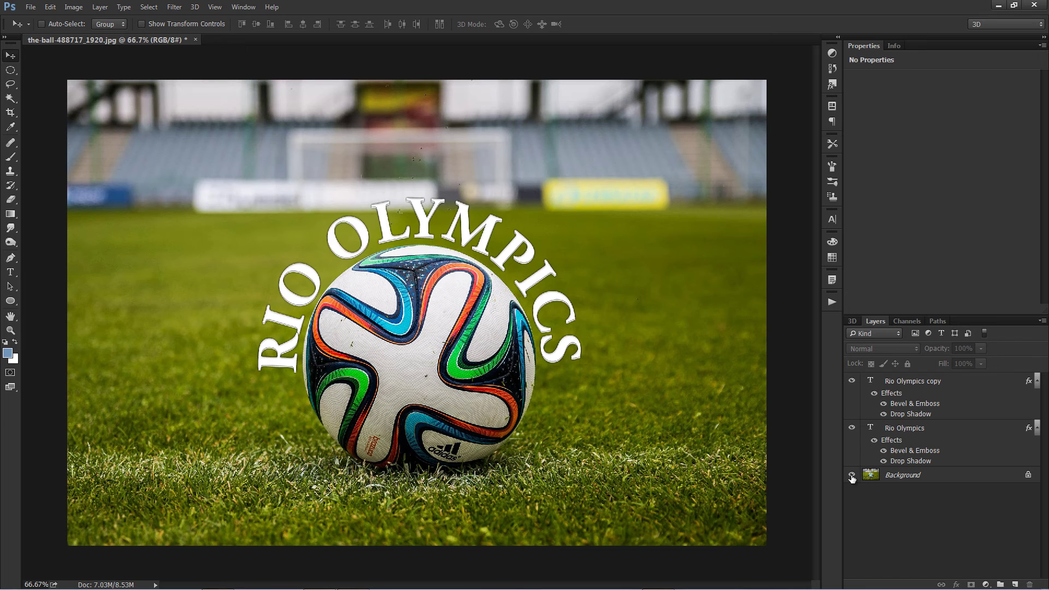
left_click(851, 477, "alt")
left_click(852, 478, "alt")
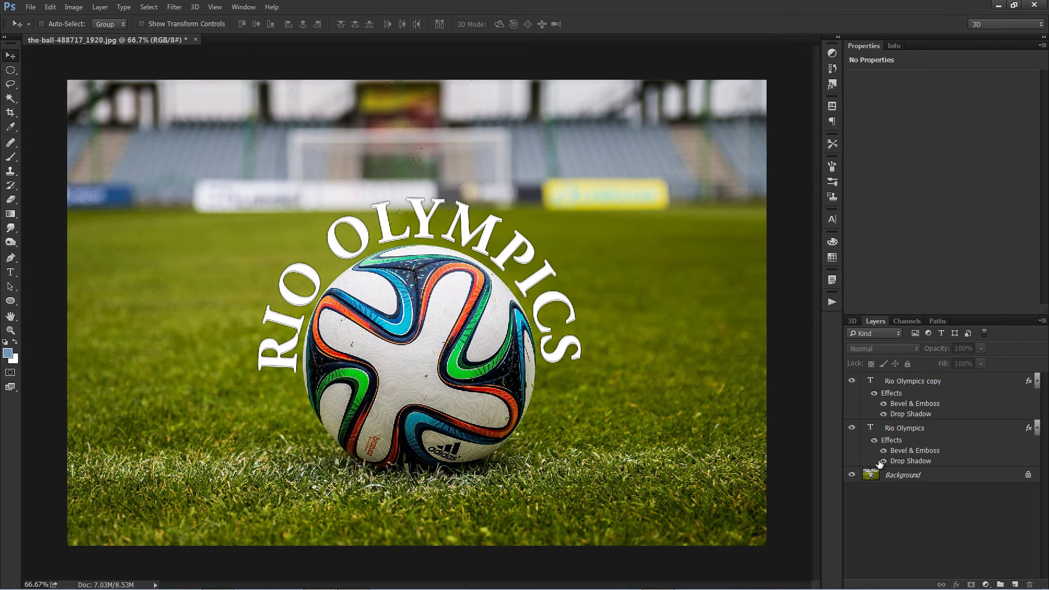